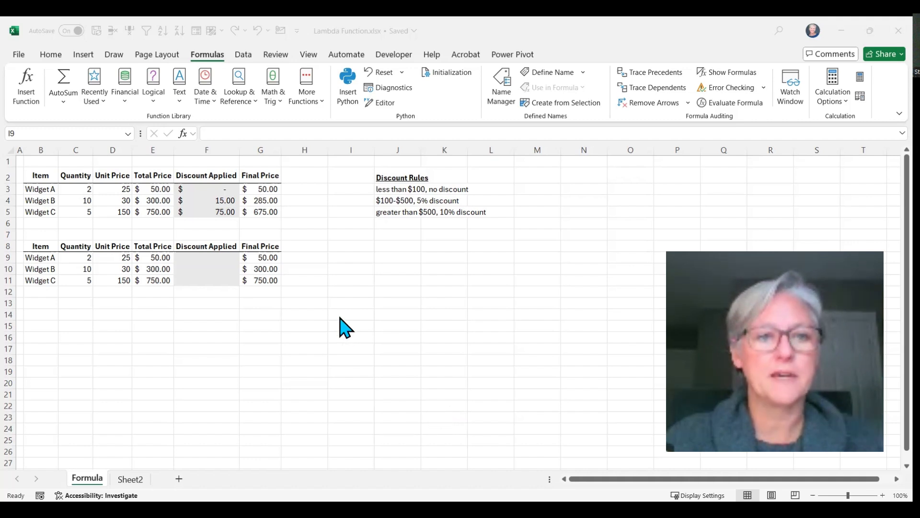
- Review the nested IF discount formula in F3 and fill it down through F5
{"action": "left_click", "coordinate": [229, 190]}
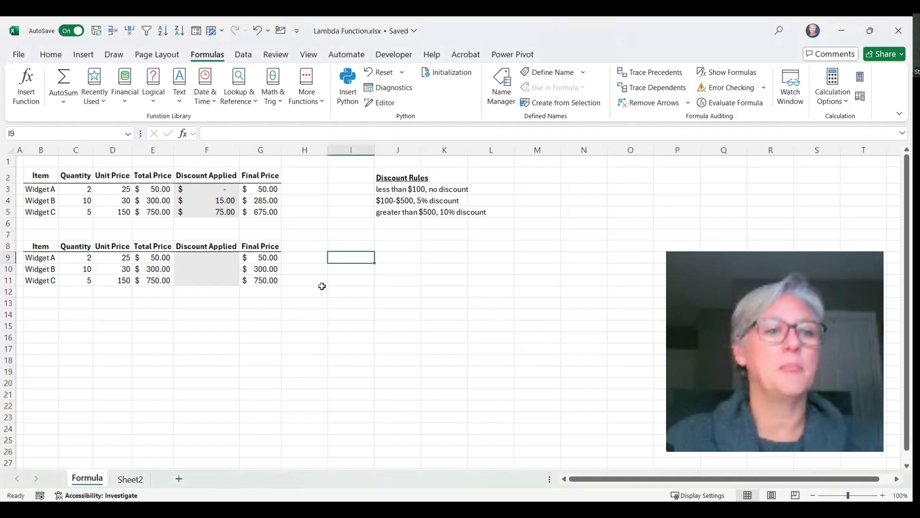
{"action": "left_click", "coordinate": [222, 188]}
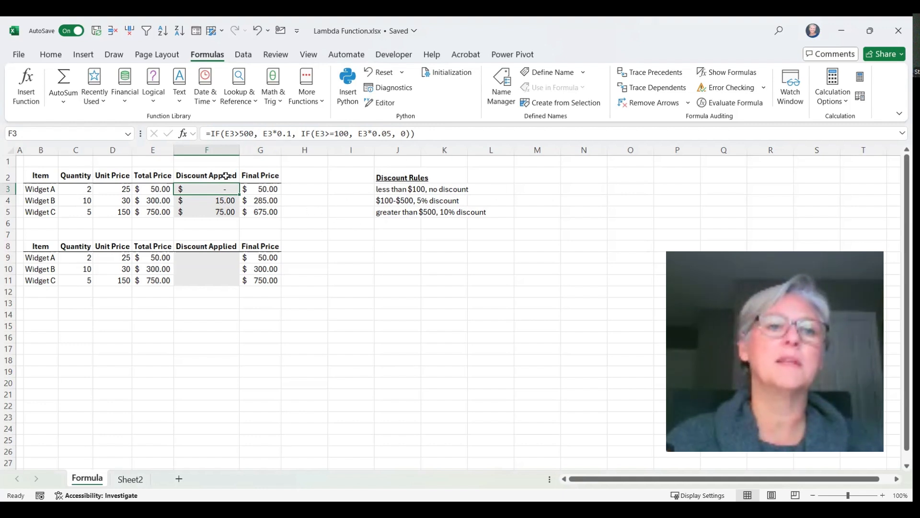
{"action": "left_click", "coordinate": [454, 130]}
{"action": "left_click_drag", "start_coordinate": [454, 130], "coordinate": [204, 132]}
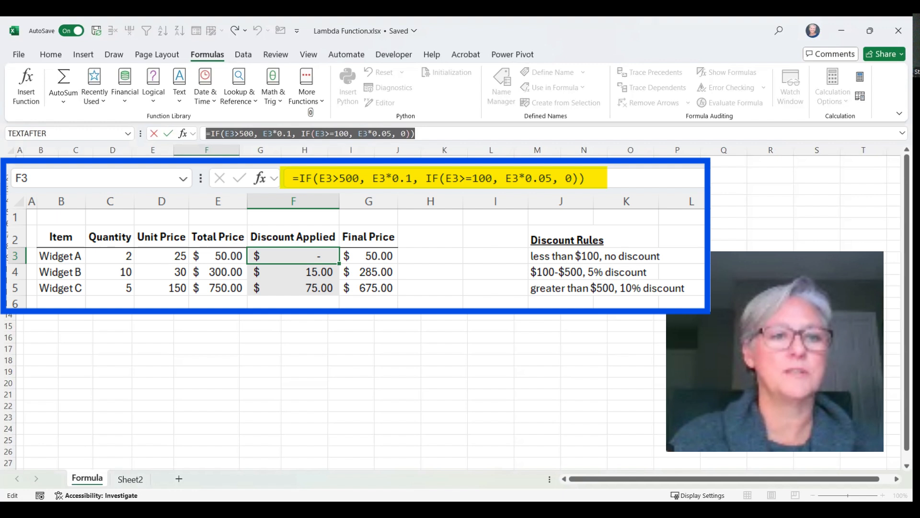
{"action": "key", "text": "Escape"}
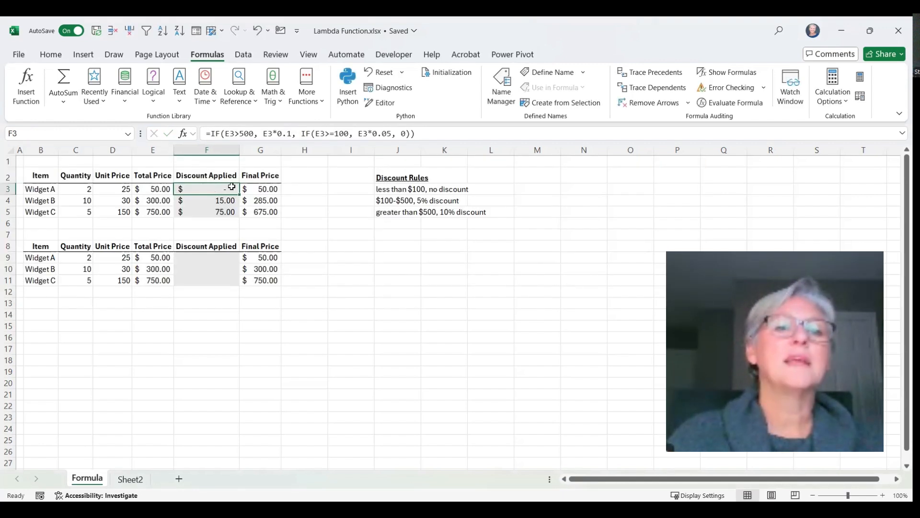
{"action": "left_click_drag", "start_coordinate": [240, 195], "coordinate": [289, 230]}
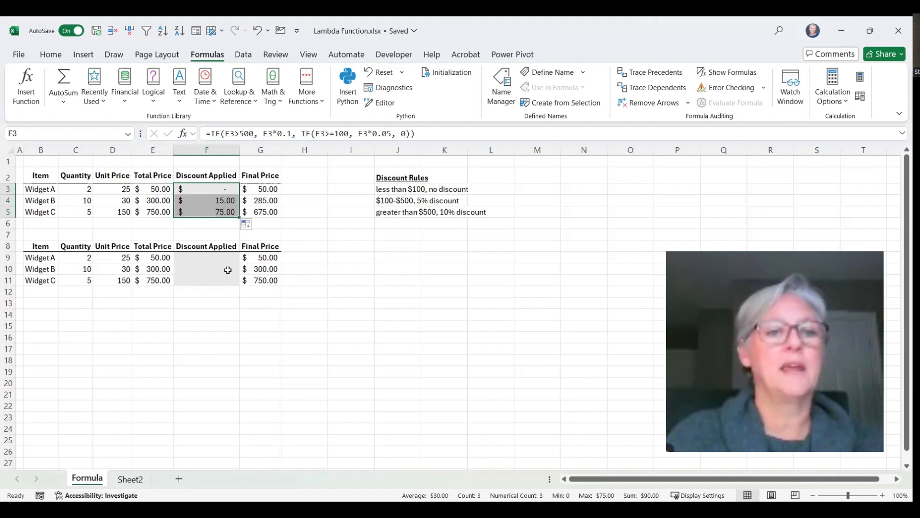
{"action": "left_click", "coordinate": [392, 246]}
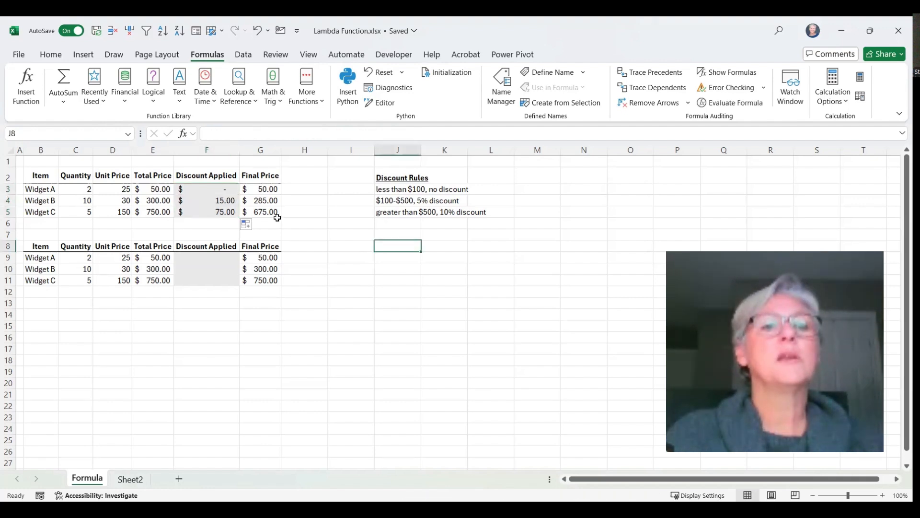
- Copy the full formula text from F3 and paste it into J7 with its E3 references intact
{"action": "left_click", "coordinate": [217, 189]}
{"action": "left_click_drag", "start_coordinate": [417, 134], "coordinate": [184, 135]}
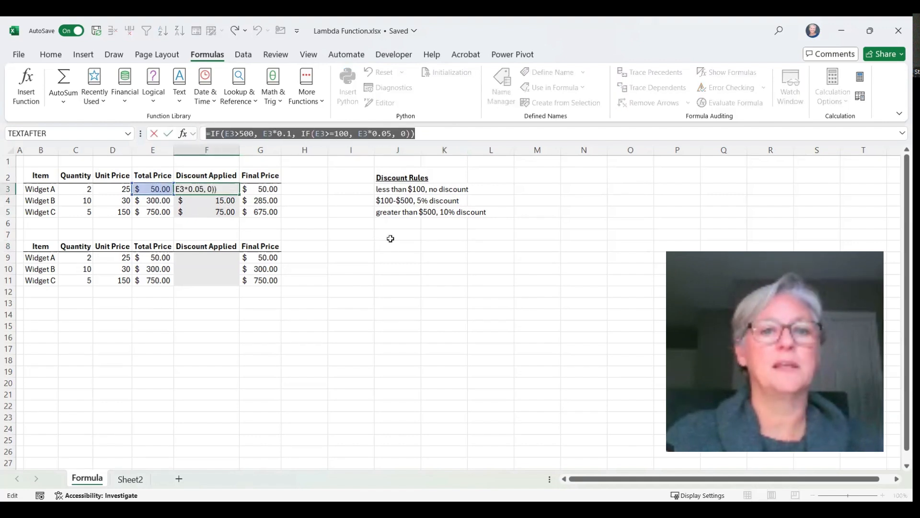
{"action": "key", "text": "ctrl+c"}
{"action": "key", "text": "Escape"}
{"action": "left_click", "coordinate": [410, 235]}
{"action": "key", "text": "ctrl+v"}
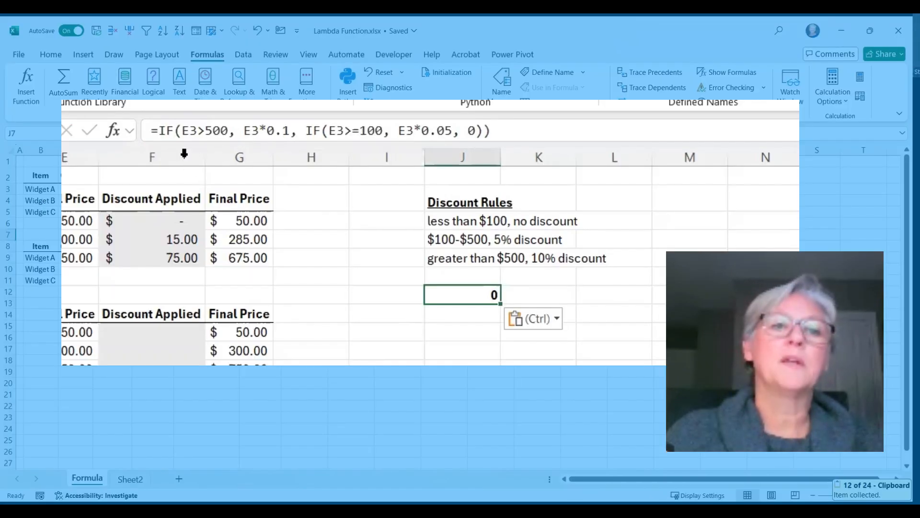
- Insert lambda(price, in front of the IF in J7's formula so that price becomes the parameter
{"action": "left_click", "coordinate": [157, 135]}
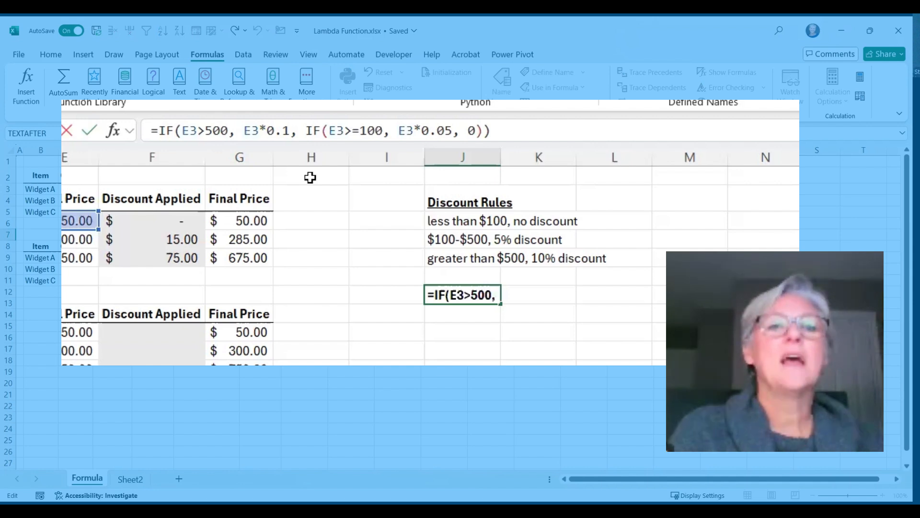
{"action": "type", "text": "lambda("}
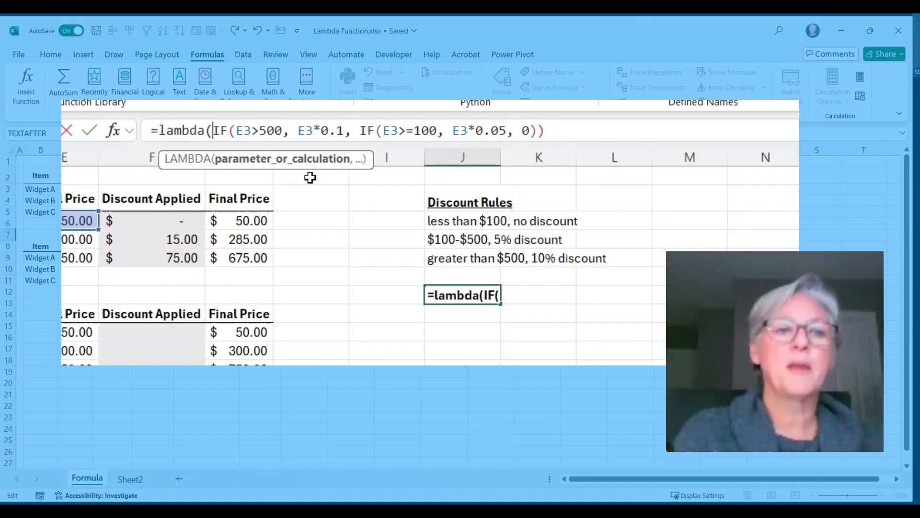
{"action": "type", "text": "price"}
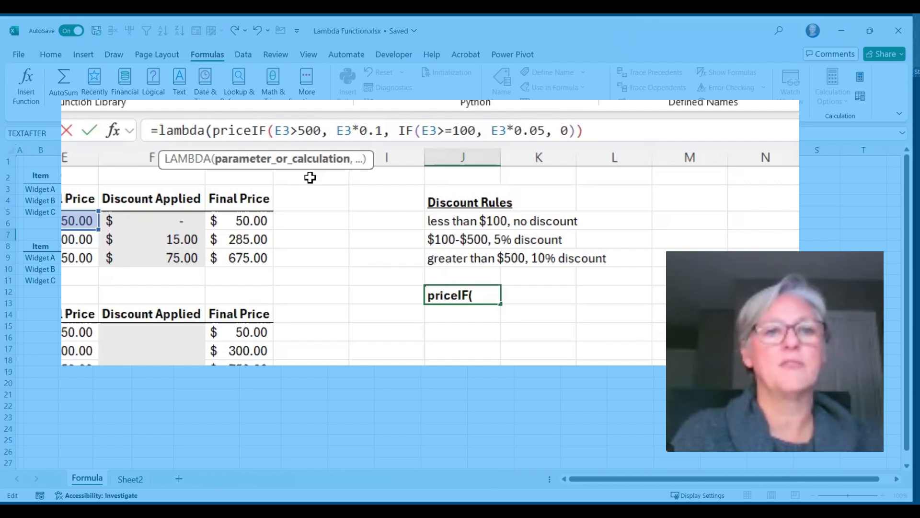
{"action": "type", "text": ","}
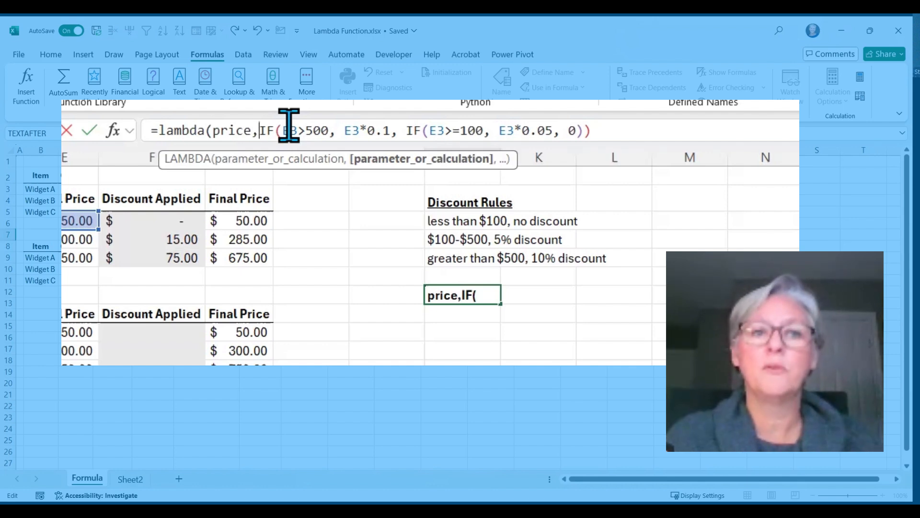
- Replace every E3 reference in the J7 formula with price, then close the LAMBDA with a final parenthesis and enter it
{"action": "double_click", "coordinate": [220, 124]}
{"action": "key", "text": "ctrl+c"}
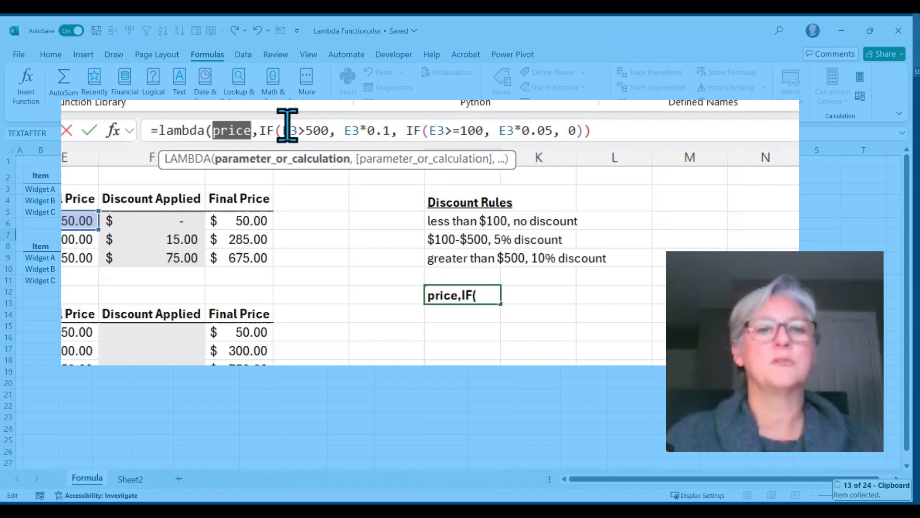
{"action": "double_click", "coordinate": [288, 126]}
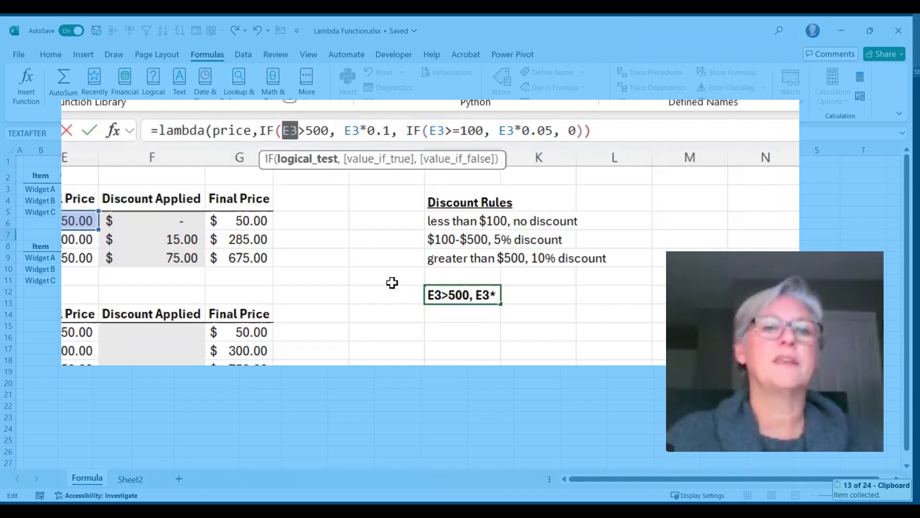
{"action": "key", "text": "ctrl+v"}
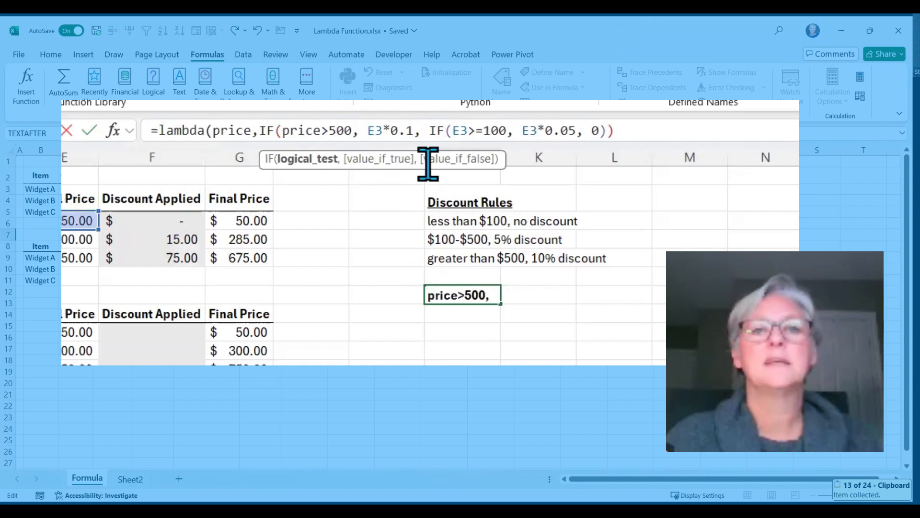
{"action": "key", "text": "ctrl+v"}
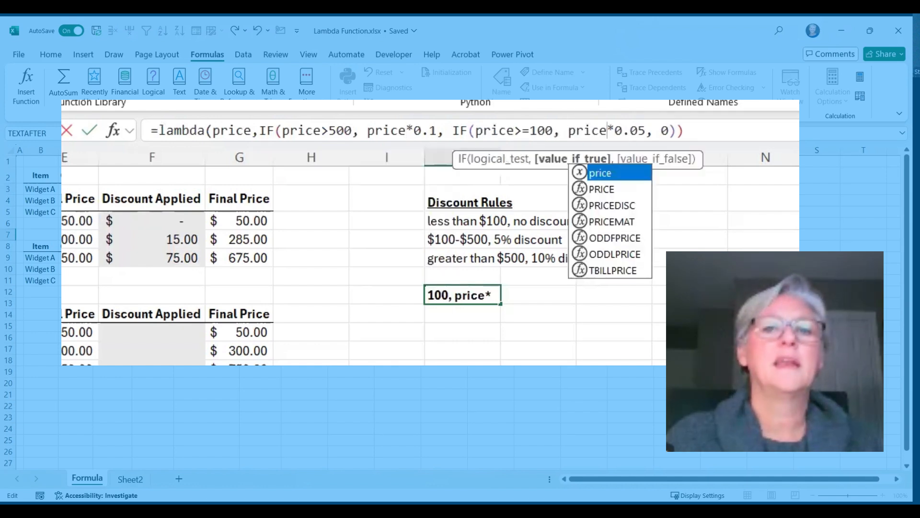
{"action": "left_click", "coordinate": [726, 127]}
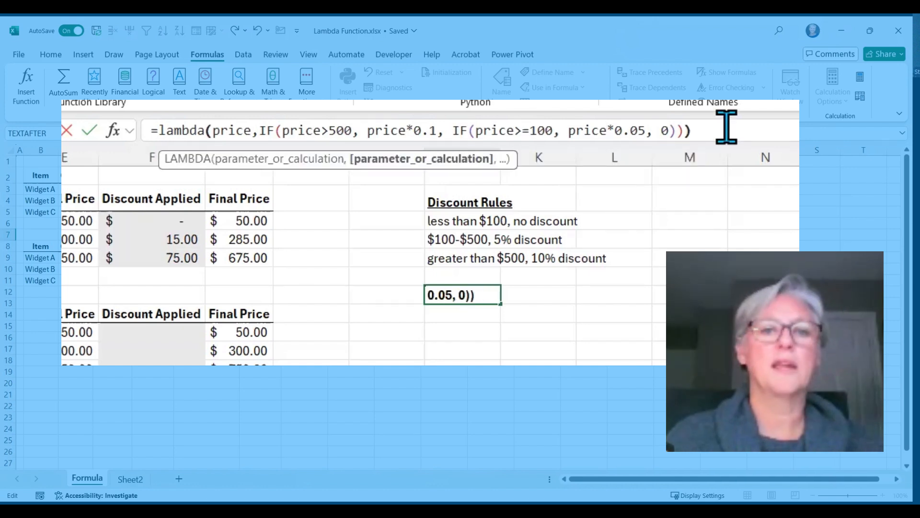
{"action": "type", "text": ")"}
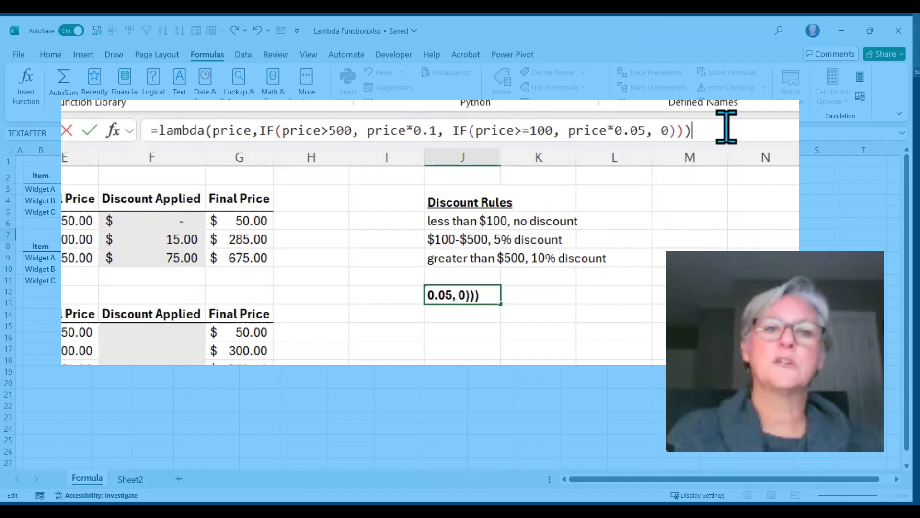
{"action": "key", "text": "Return"}
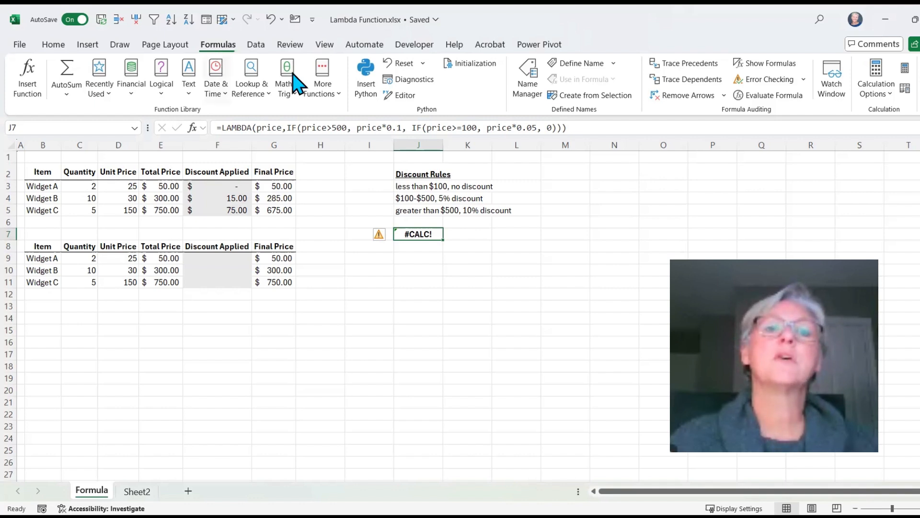
- Copy the complete LAMBDA formula text from J7, leaving the cell unchanged
{"action": "left_click", "coordinate": [587, 66]}
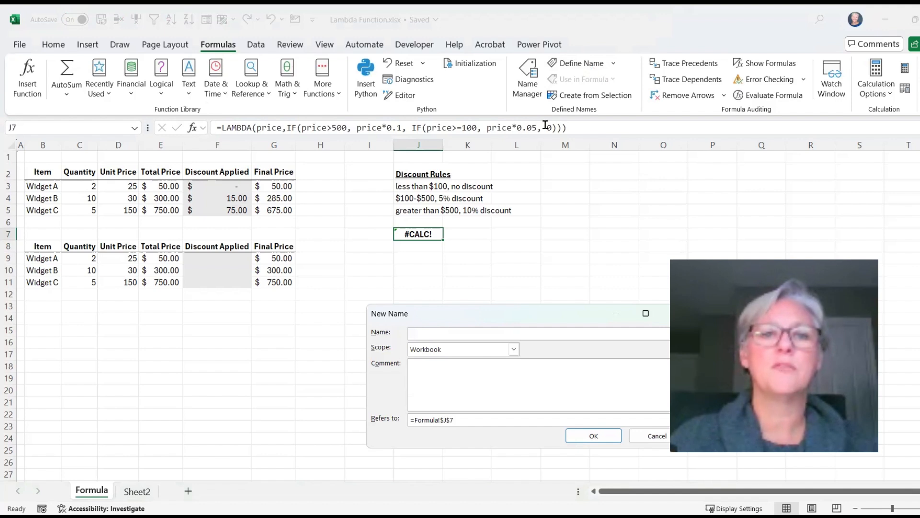
{"action": "key", "text": "Escape"}
{"action": "left_click_drag", "start_coordinate": [571, 127], "coordinate": [205, 124]}
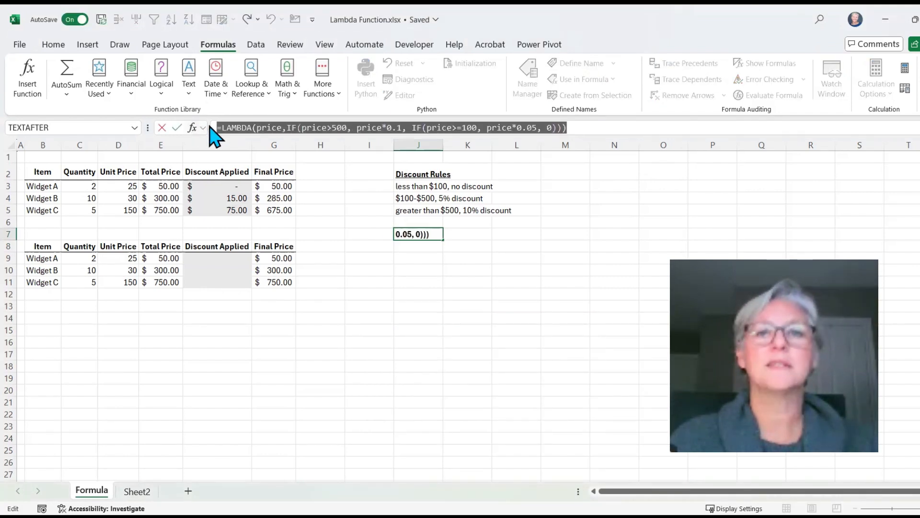
{"action": "key", "text": "ctrl+c"}
{"action": "key", "text": "Escape"}
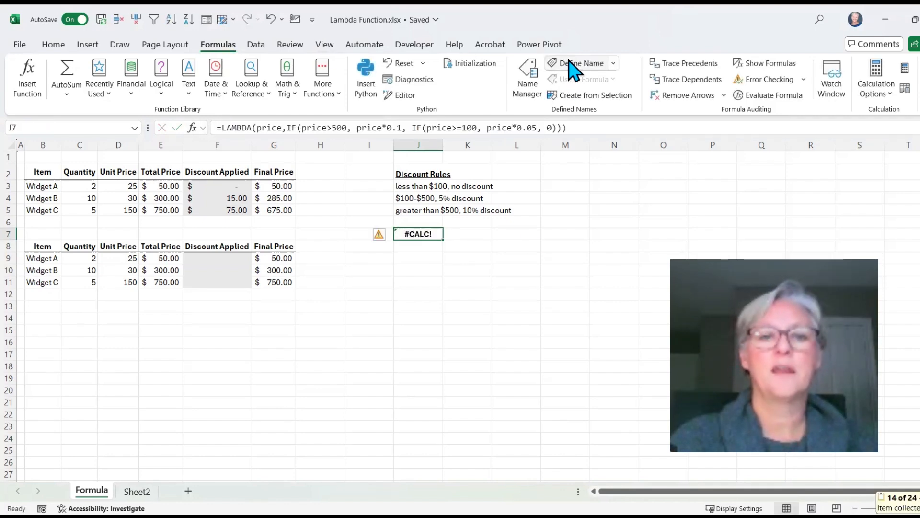
- Start a new defined name Discount with Workbook scope and make it refer to the copied LAMBDA formula
{"action": "left_click", "coordinate": [575, 63]}
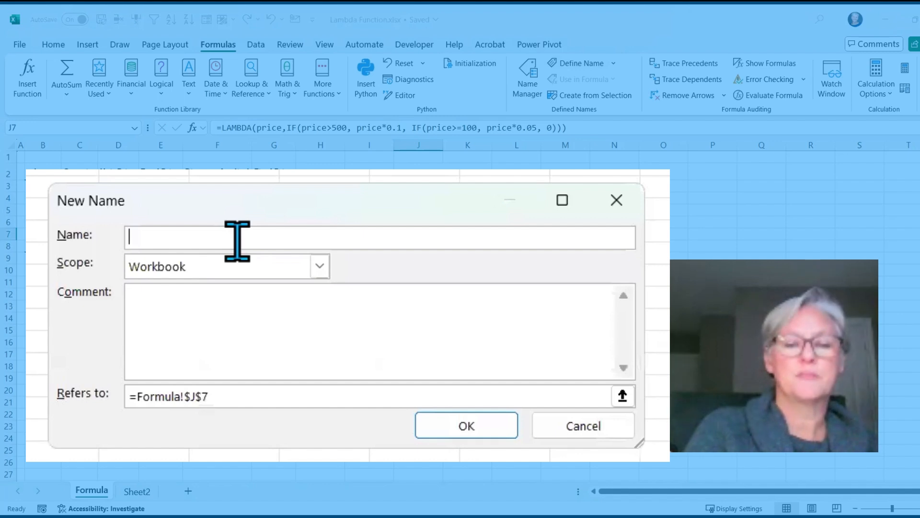
{"action": "type", "text": "Discount"}
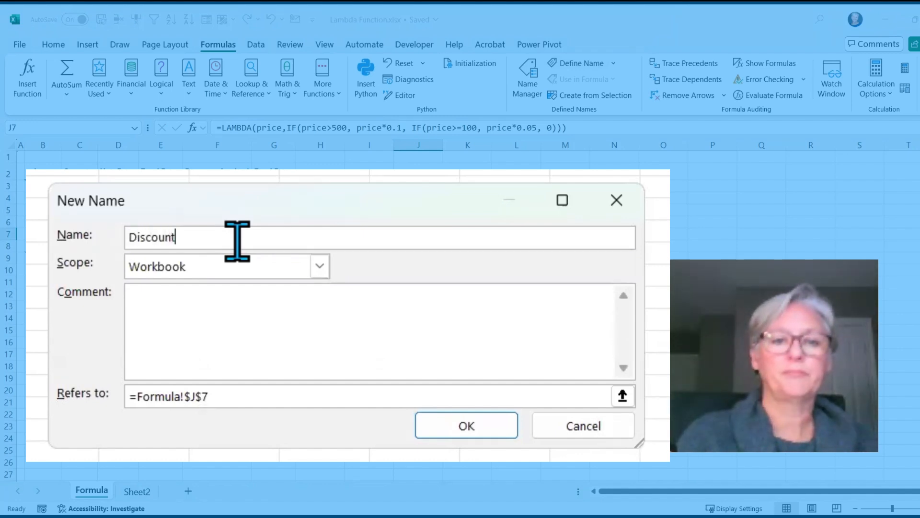
{"action": "left_click_drag", "start_coordinate": [235, 396], "coordinate": [79, 387]}
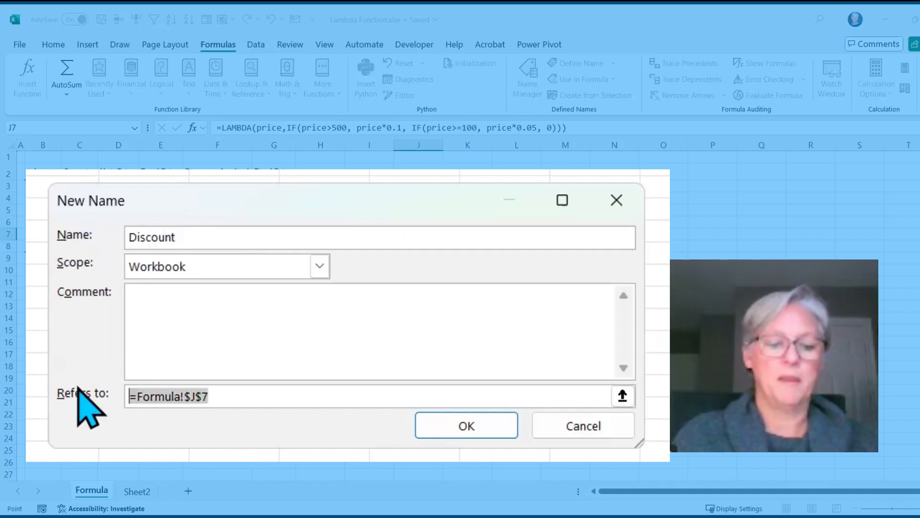
{"action": "key", "text": "ctrl+v"}
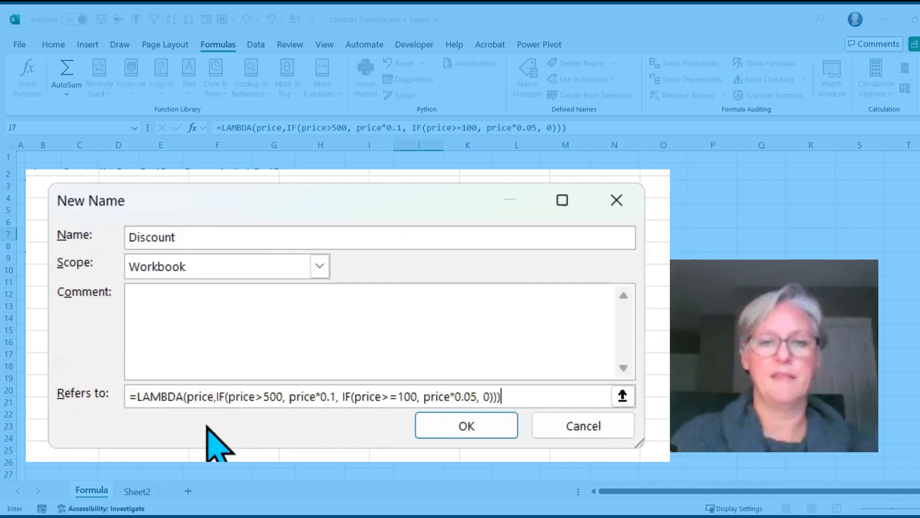
- Add the comment "Discount based on a price" to the new name, create it and save the workbook
{"action": "left_click", "coordinate": [173, 310]}
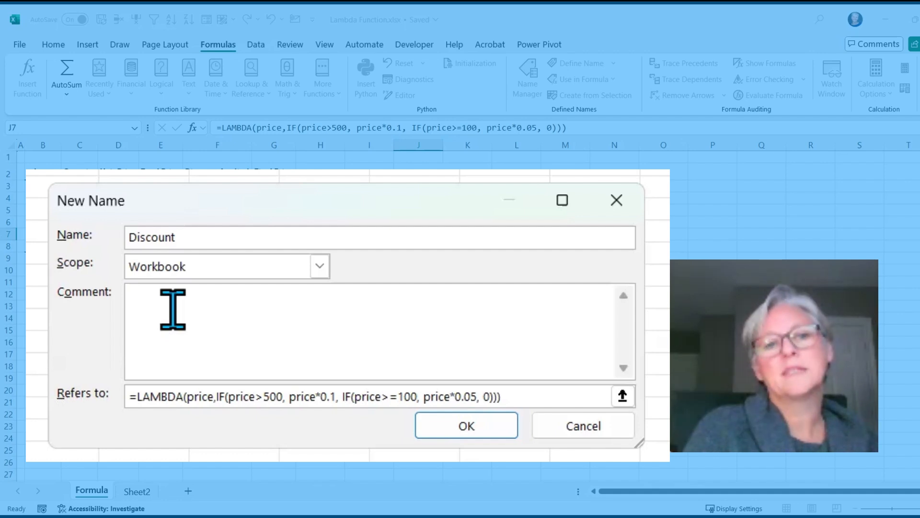
{"action": "type", "text": "Di"}
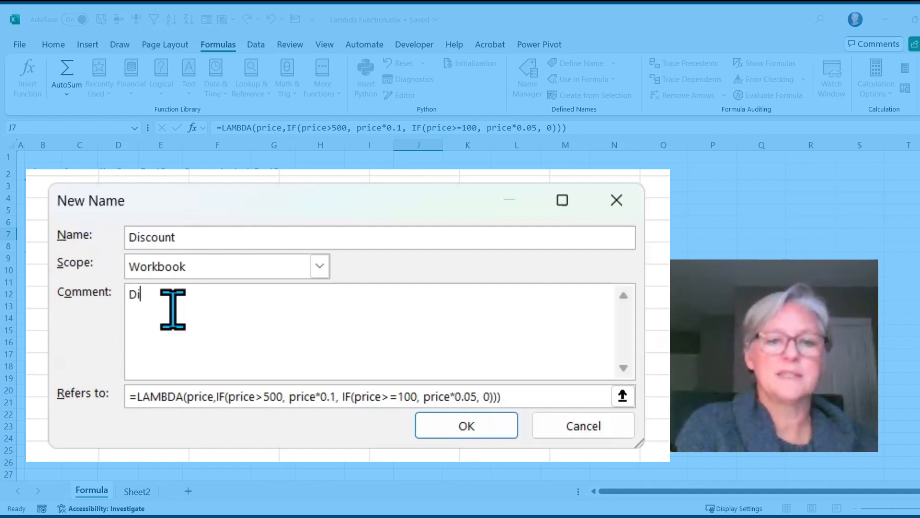
{"action": "type", "text": "scount based on a"}
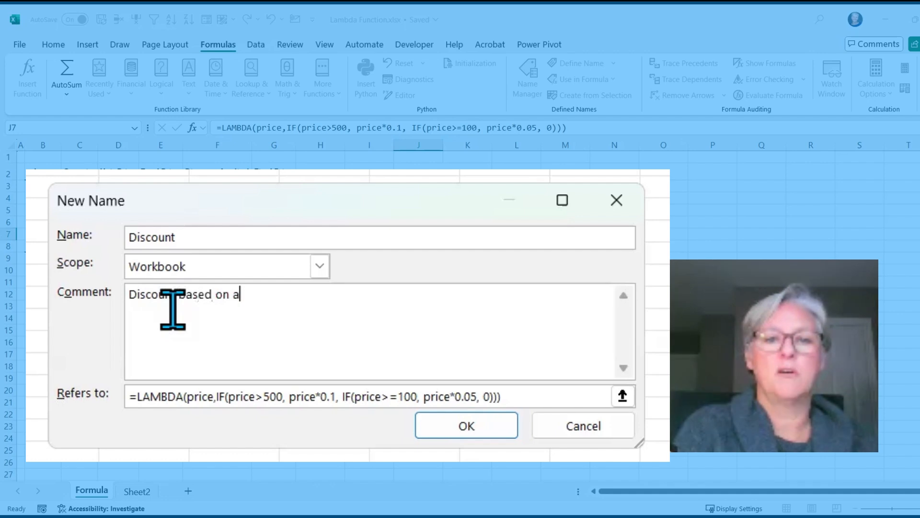
{"action": "type", "text": " price"}
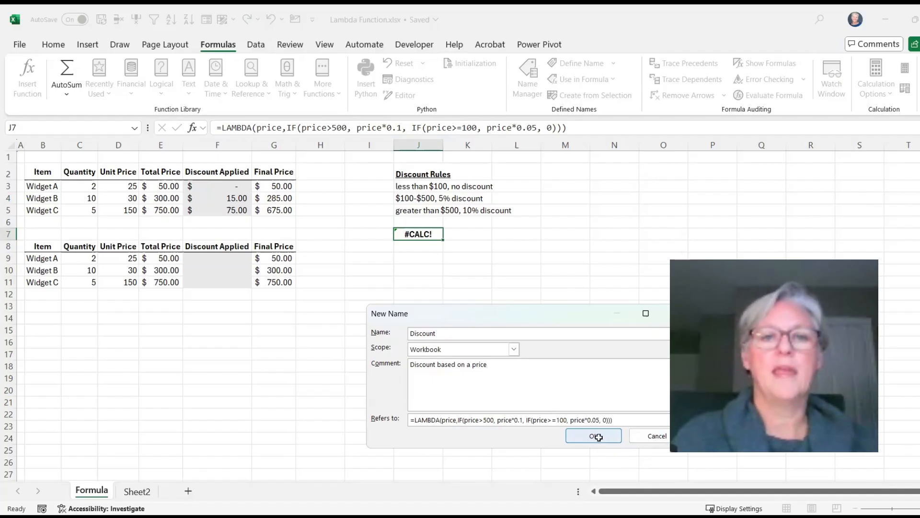
{"action": "left_click", "coordinate": [594, 435]}
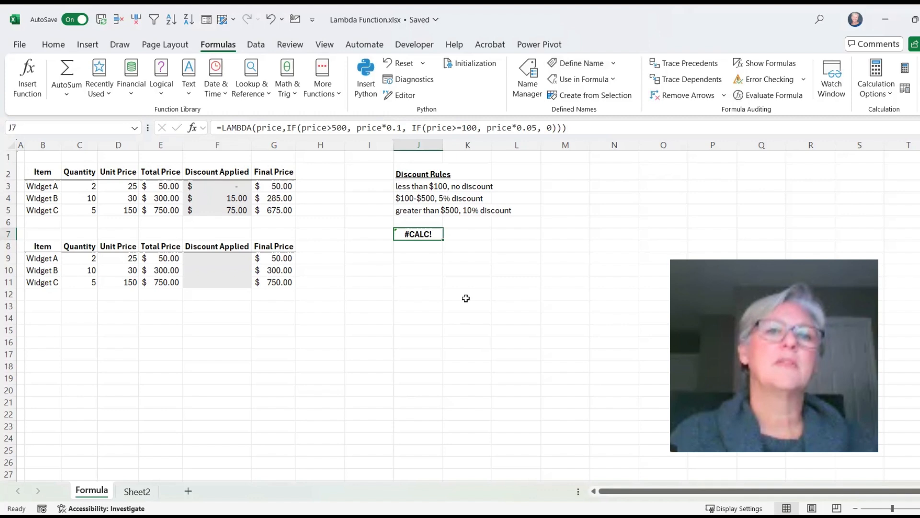
{"action": "left_click", "coordinate": [102, 21]}
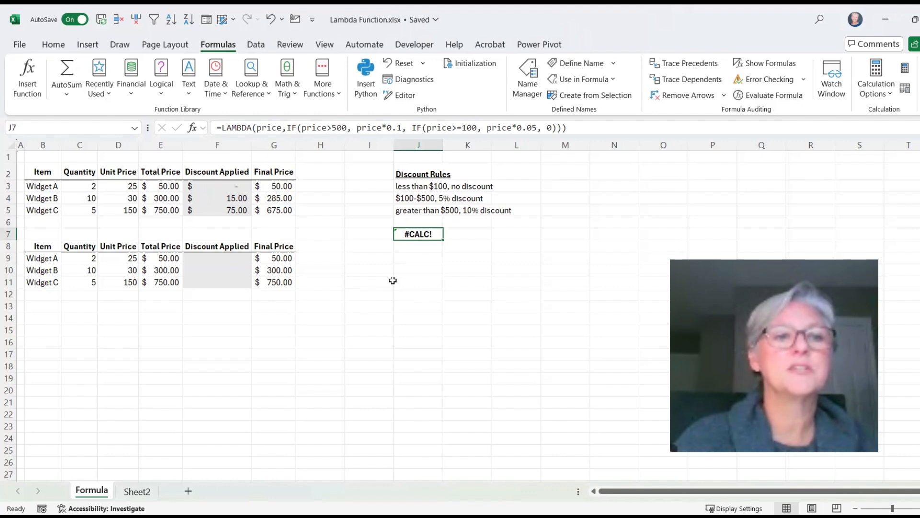
- Enter =Discount(E9) in F9 using the custom function and fill the formula down through F11
{"action": "left_click", "coordinate": [220, 259]}
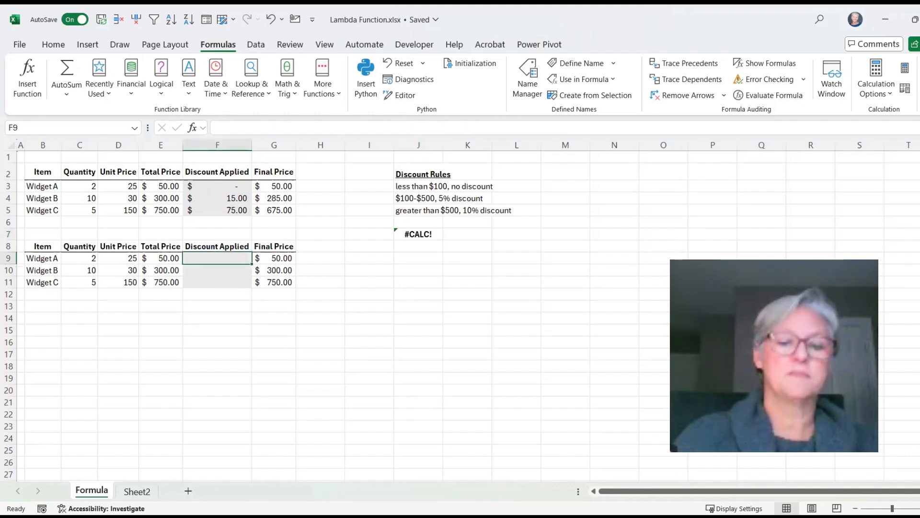
{"action": "type", "text": "="}
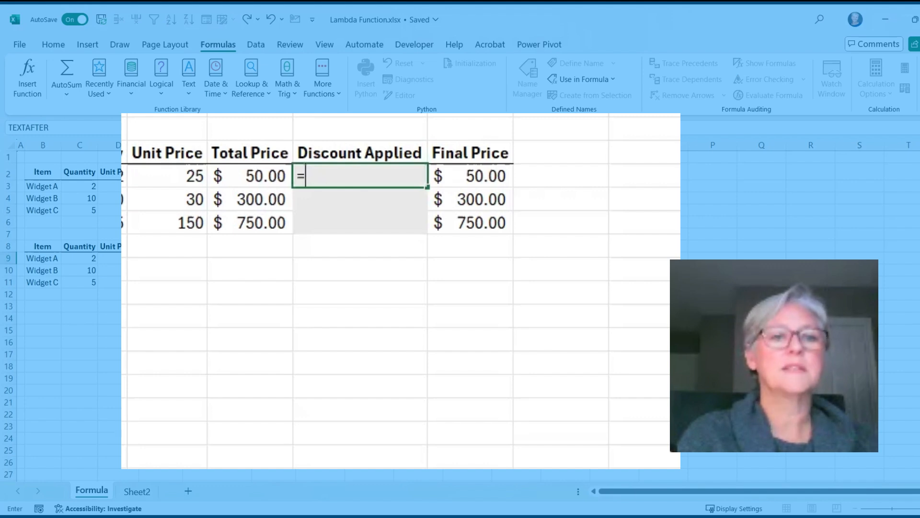
{"action": "type", "text": "dis"}
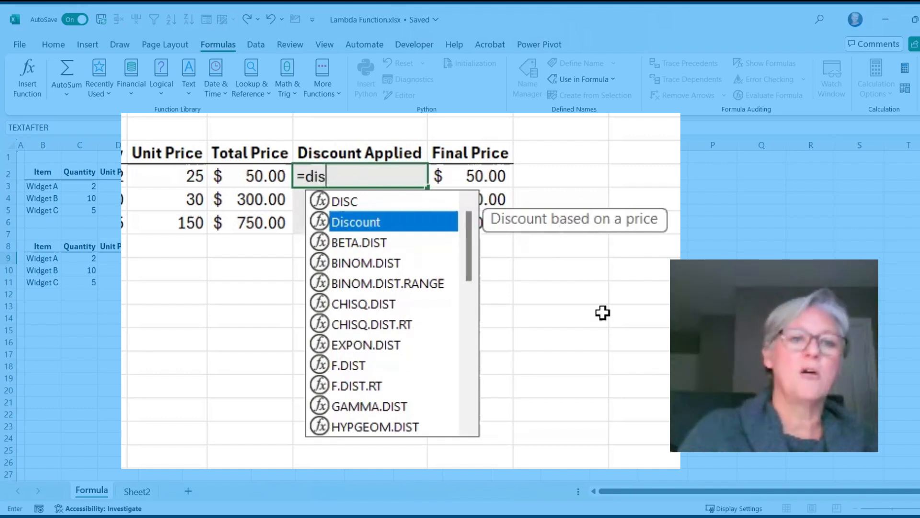
{"action": "key", "text": "Tab"}
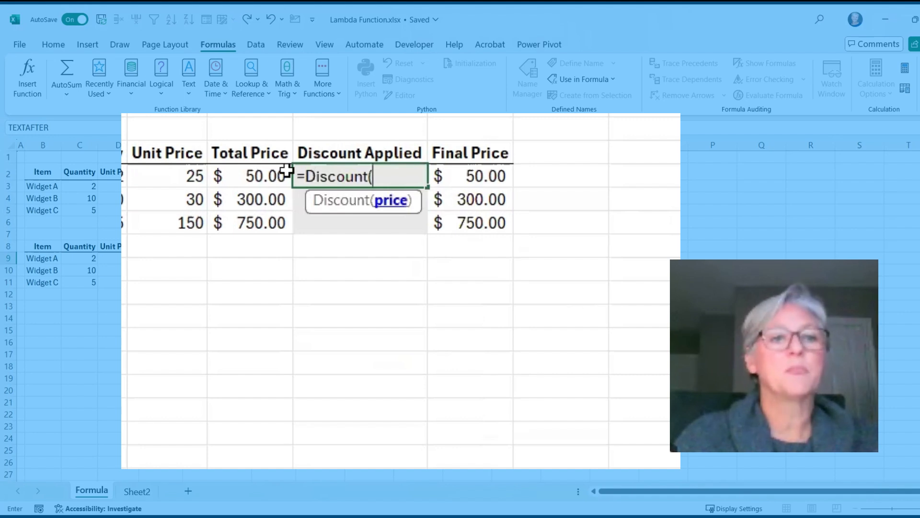
{"action": "left_click", "coordinate": [253, 176]}
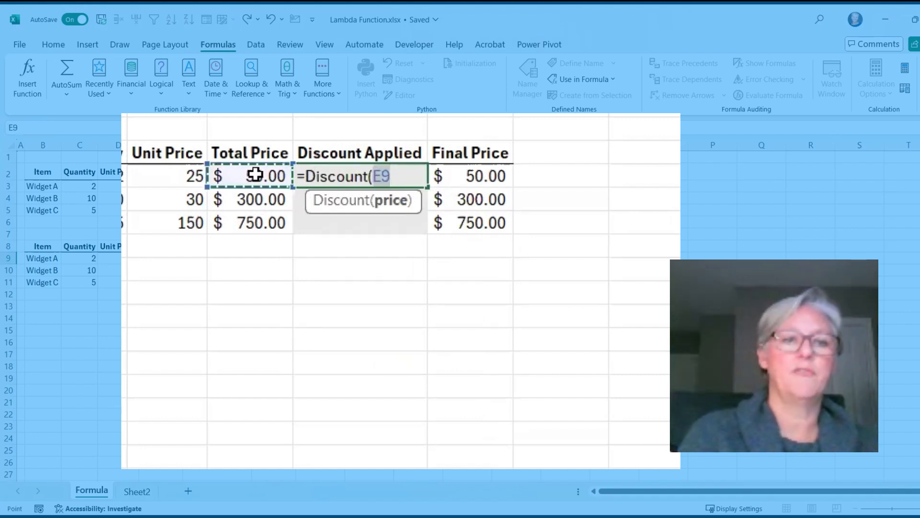
{"action": "key", "text": "Return"}
{"action": "left_click", "coordinate": [335, 176]}
{"action": "left_click_drag", "start_coordinate": [427, 187], "coordinate": [424, 229]}
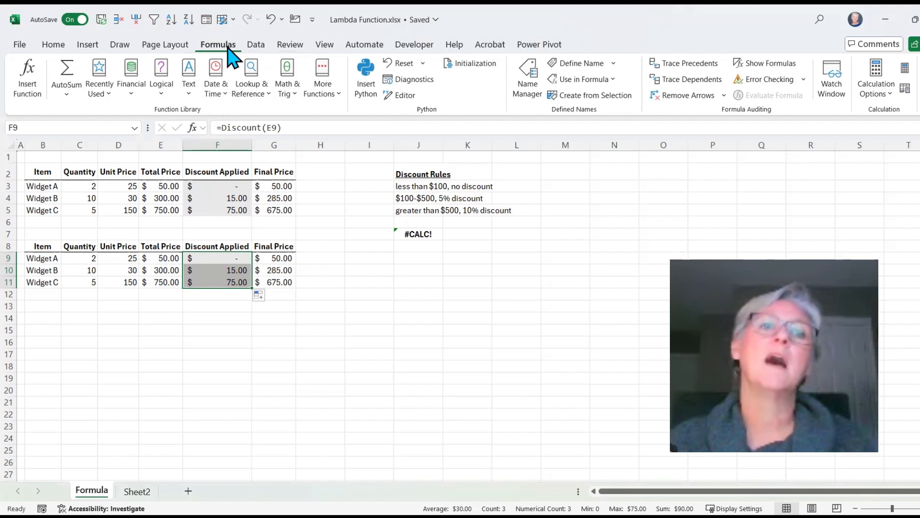
- Edit the defined name Discount so prices from 100 use price*0.07 and prices over 500 use price*0.2, saving the definition
{"action": "left_click", "coordinate": [528, 79]}
{"action": "left_click", "coordinate": [288, 133]}
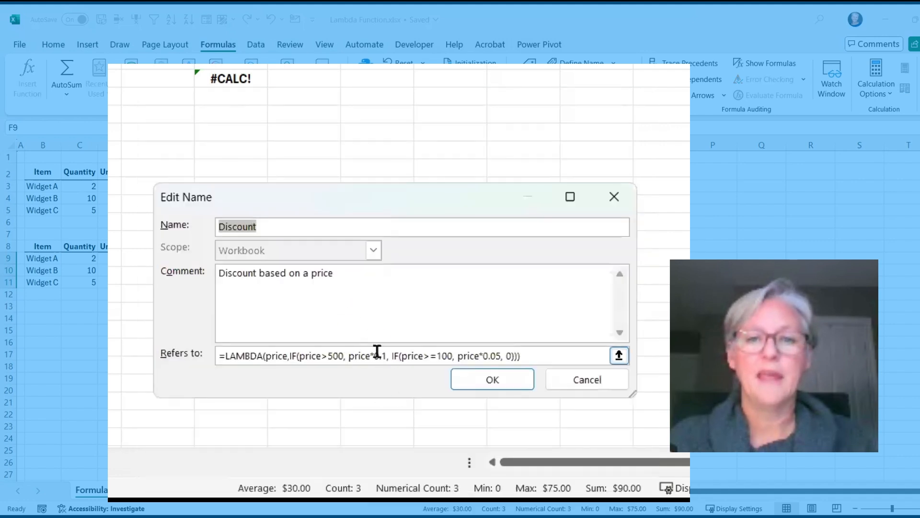
{"action": "left_click", "coordinate": [500, 355]}
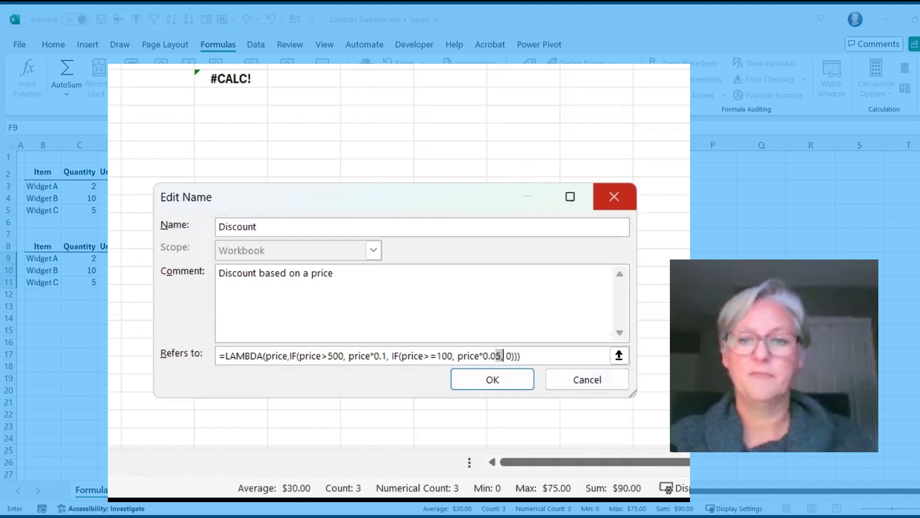
{"action": "type", "text": "7"}
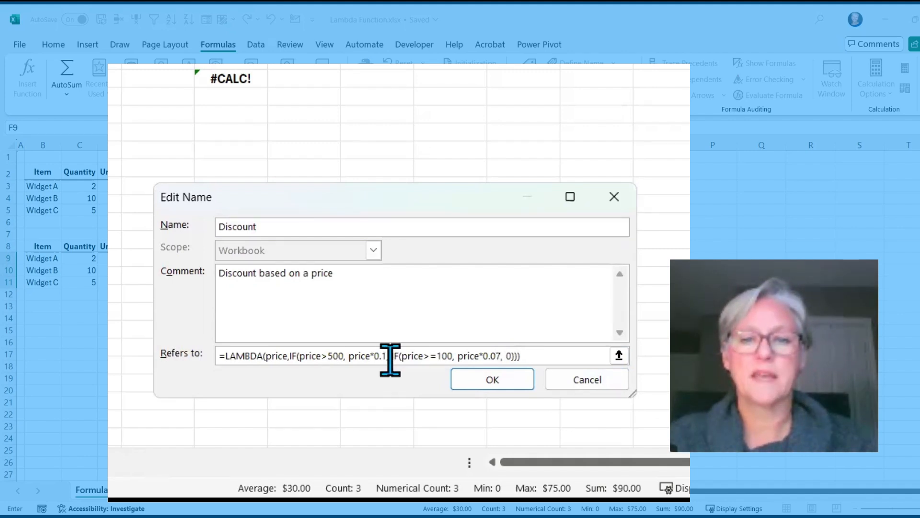
{"action": "type", "text": "2"}
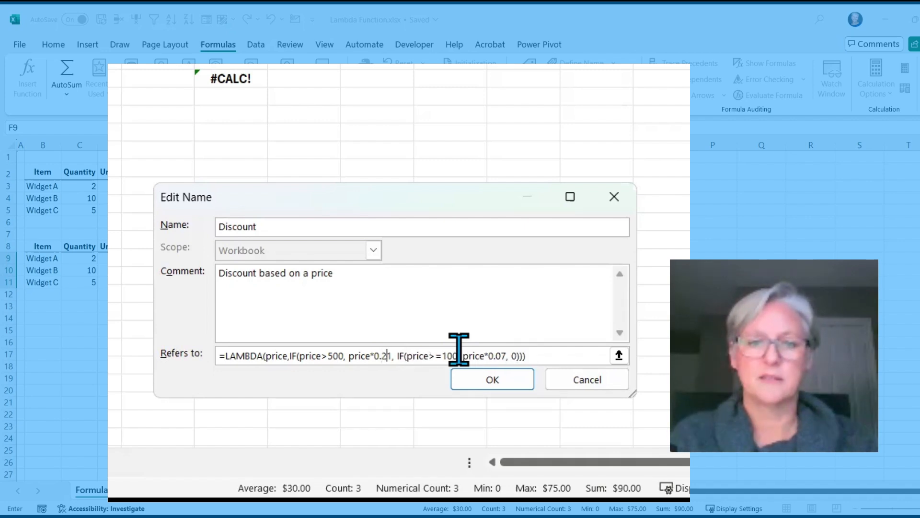
{"action": "key", "text": "Delete"}
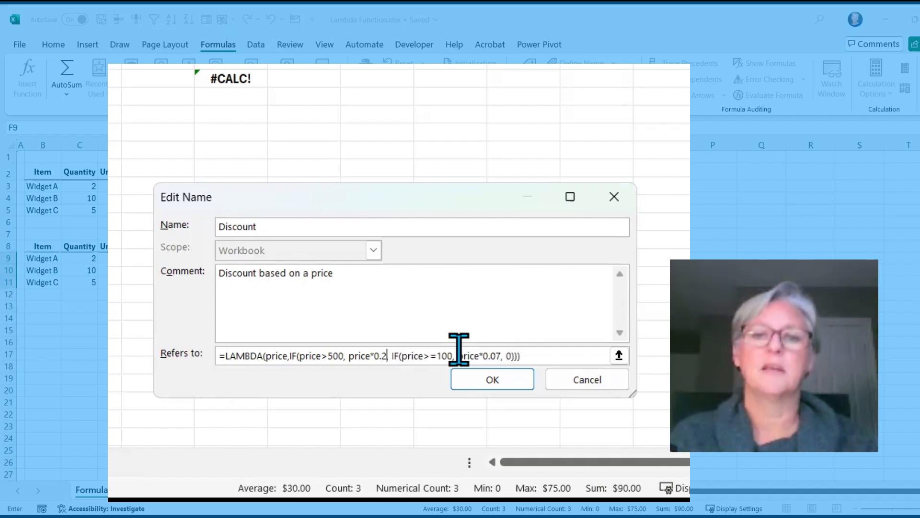
{"action": "left_click", "coordinate": [492, 381]}
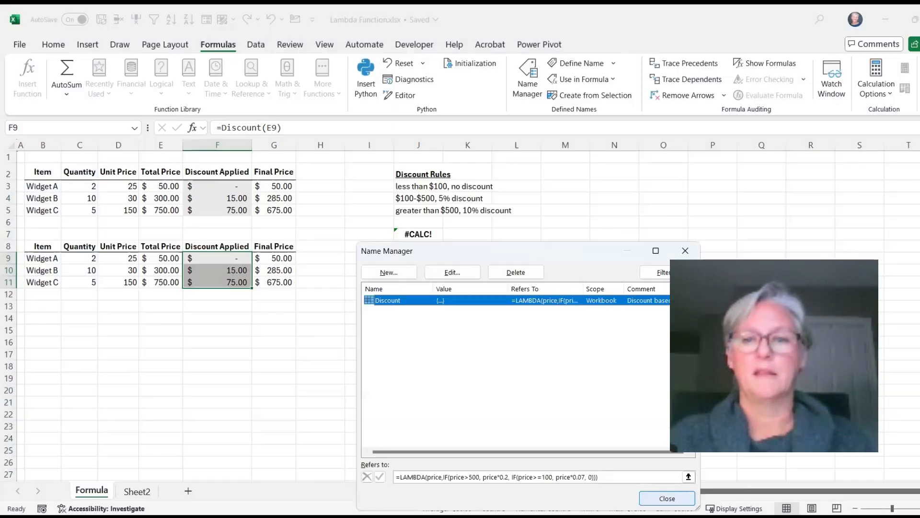
{"action": "left_click", "coordinate": [672, 495]}
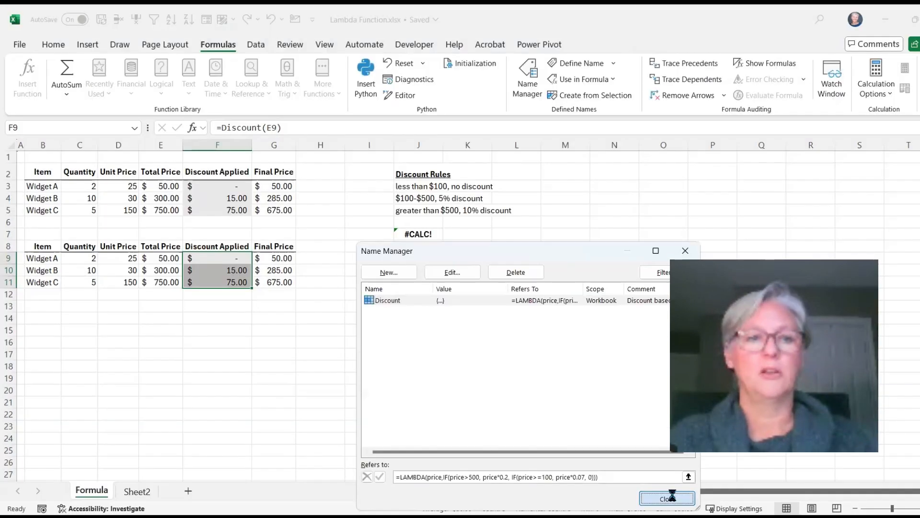